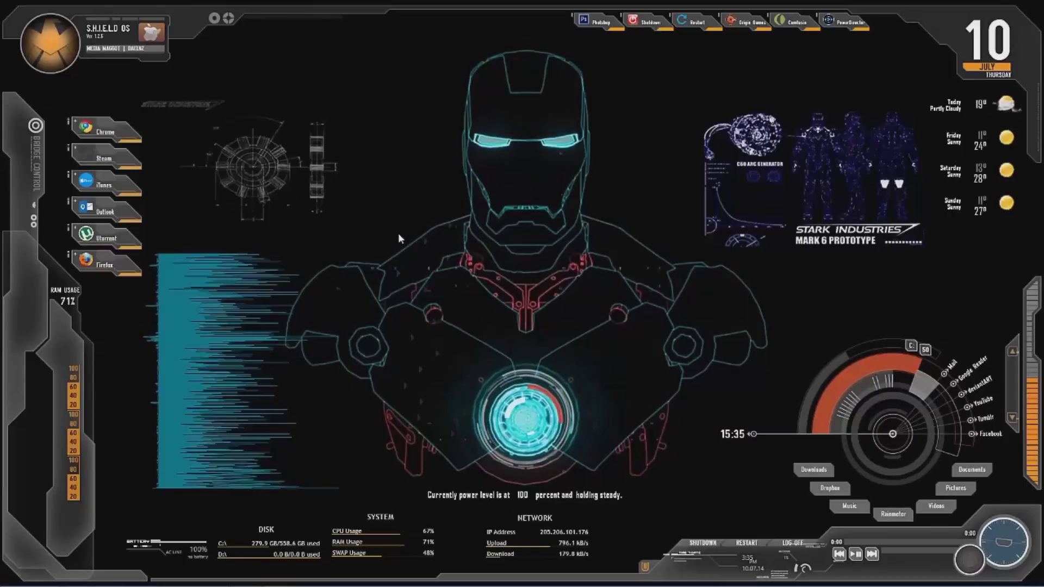
Check the desktop background settings, then open displayfusion.com's download page in Chrome
{"action": "right_click", "coordinate": [383, 181]}
{"action": "left_click", "coordinate": [341, 302]}
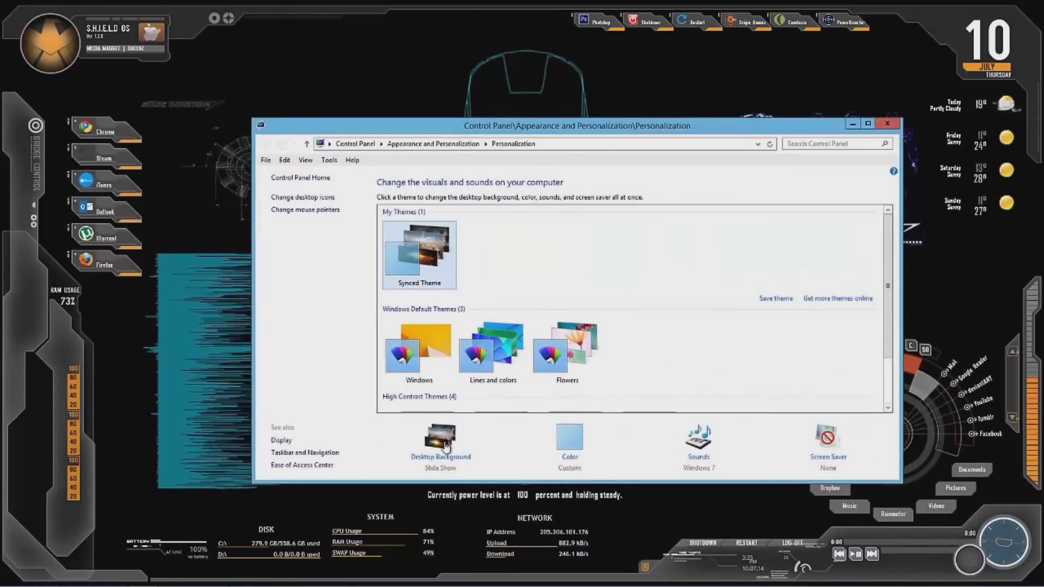
{"action": "left_click", "coordinate": [442, 442]}
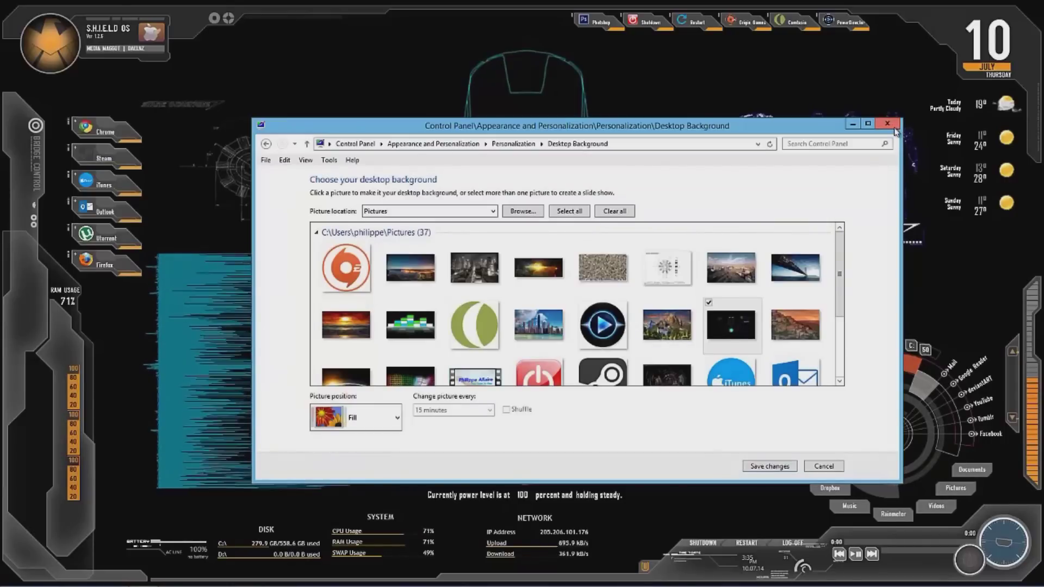
{"action": "left_click", "coordinate": [890, 128]}
{"action": "mouse_move", "coordinate": [144, 581]}
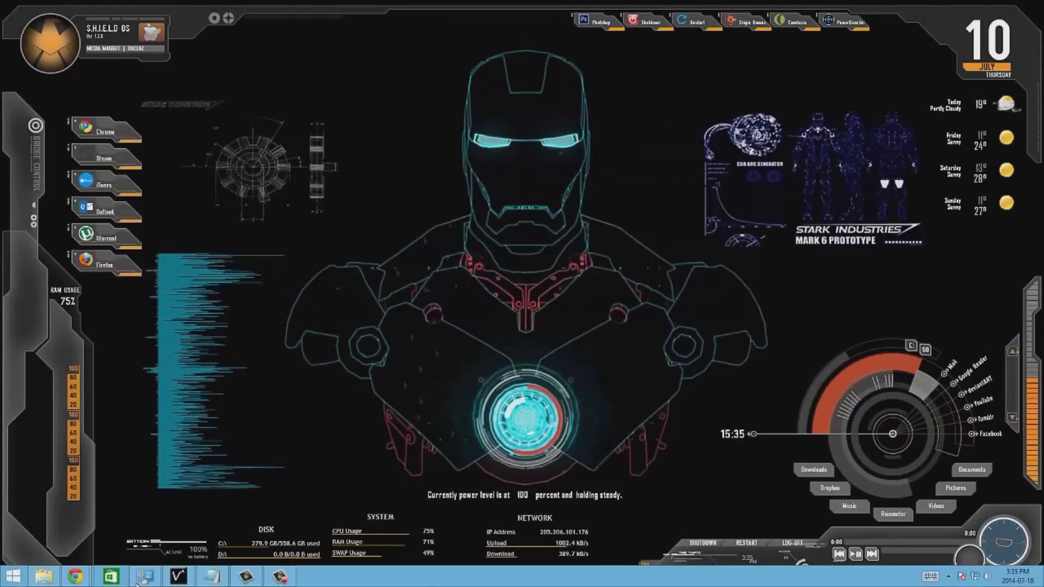
{"action": "left_click", "coordinate": [63, 549]}
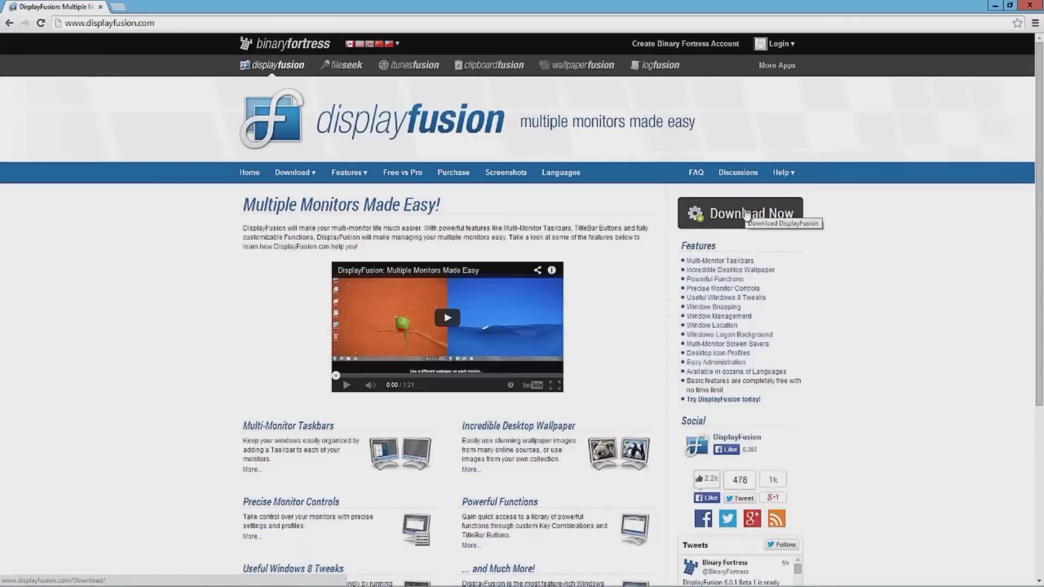
{"action": "left_click", "coordinate": [745, 217]}
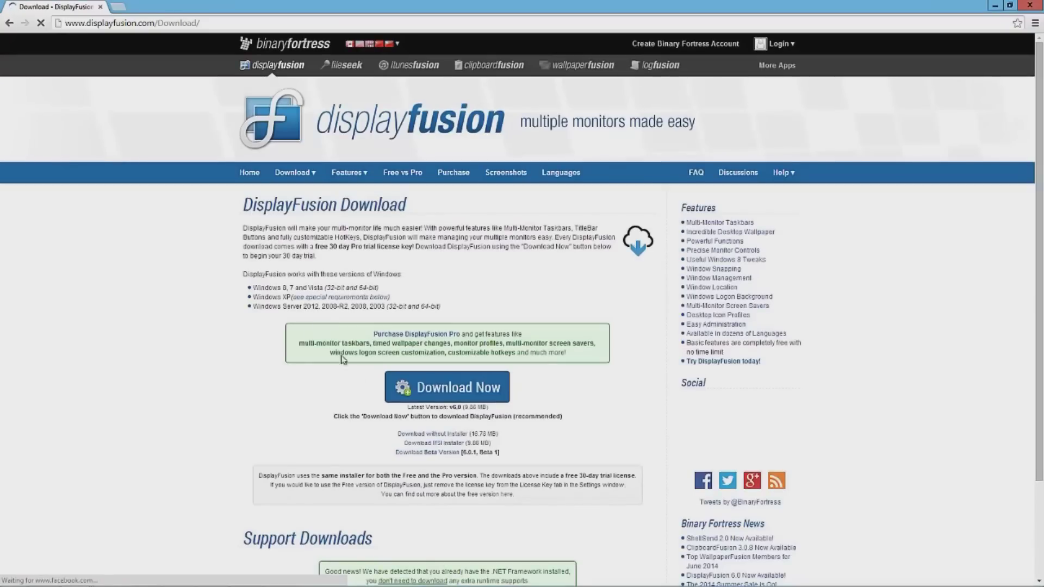
Download DisplayFusionSetup.exe and run it, allowing it past the Security Warning
{"action": "left_click", "coordinate": [445, 386]}
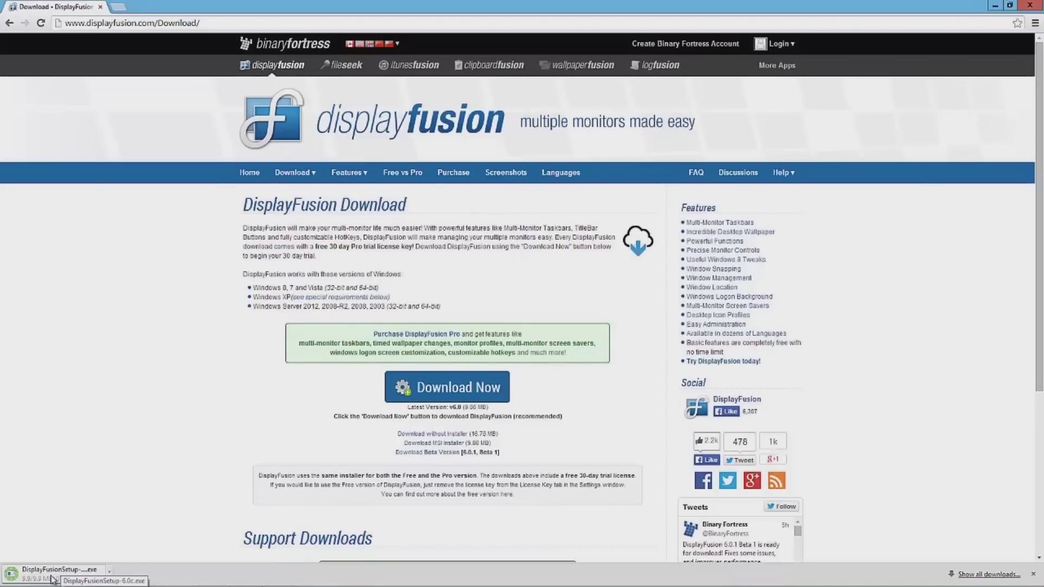
{"action": "left_click", "coordinate": [42, 575]}
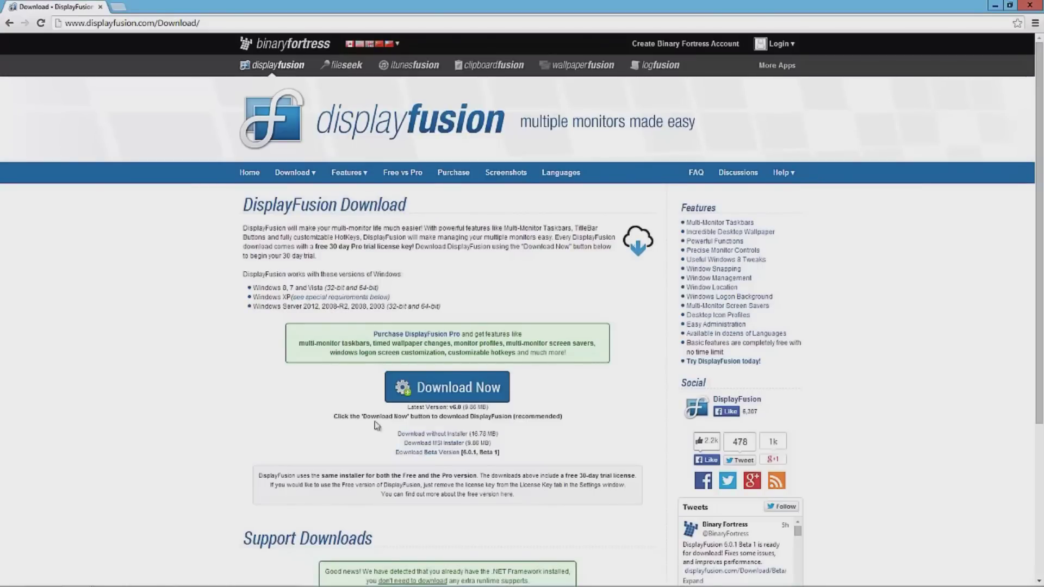
{"action": "left_click", "coordinate": [552, 310]}
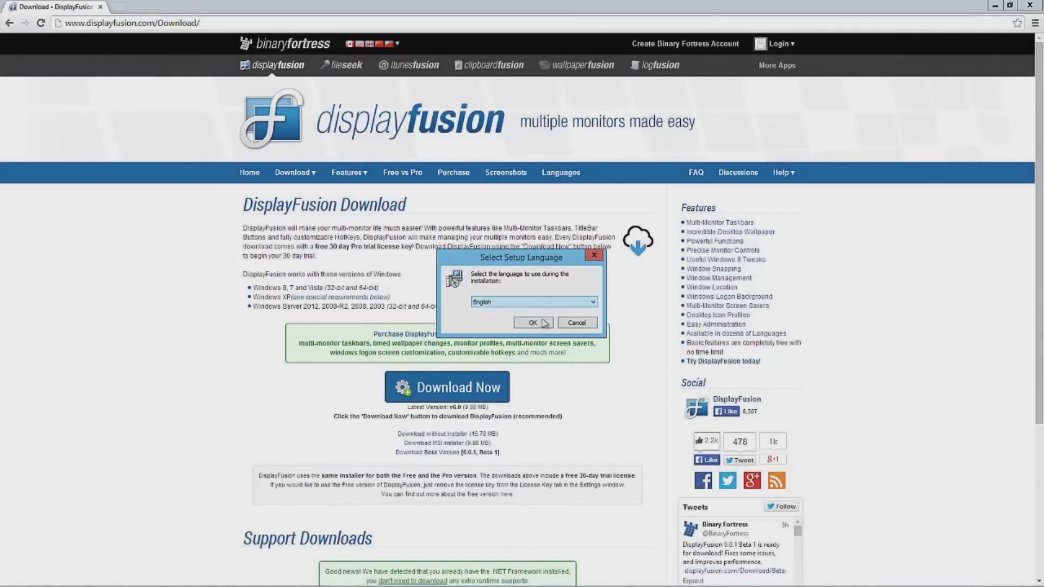
Choose English for setup, start the wizard and accept the license agreement
{"action": "left_click", "coordinate": [532, 323]}
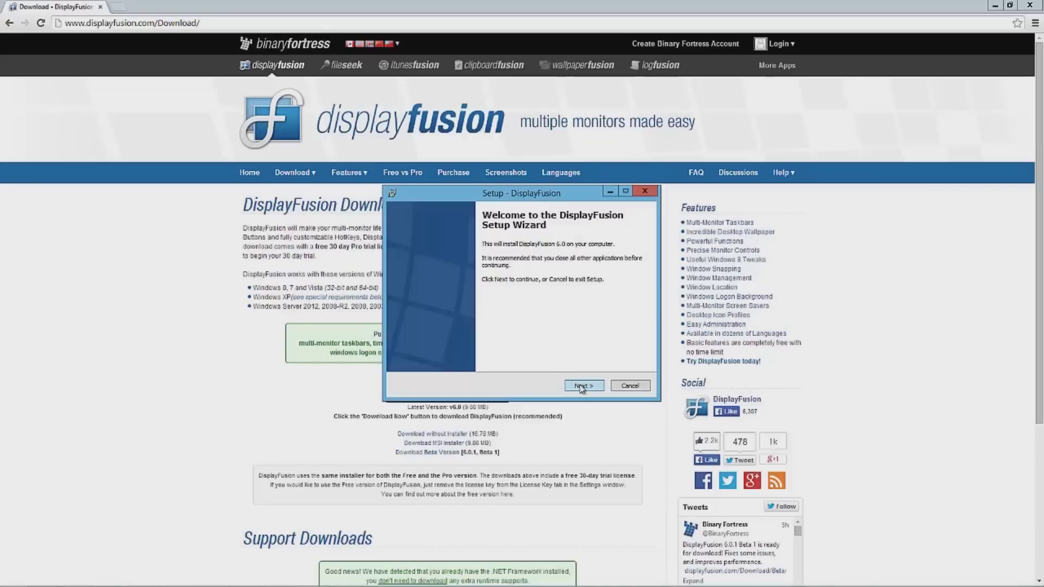
{"action": "left_click", "coordinate": [582, 386]}
{"action": "left_click", "coordinate": [472, 354]}
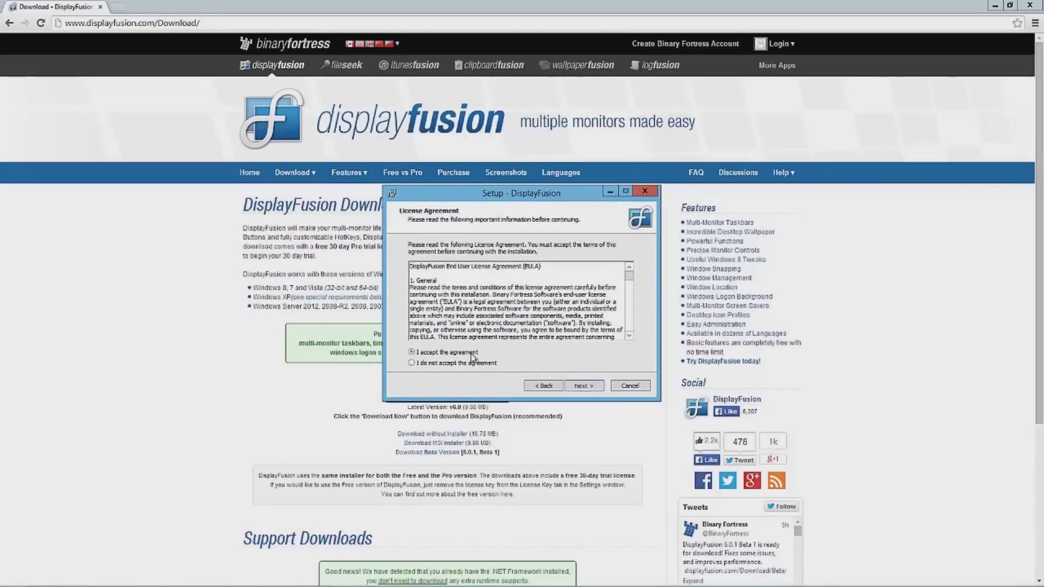
{"action": "left_click", "coordinate": [592, 386]}
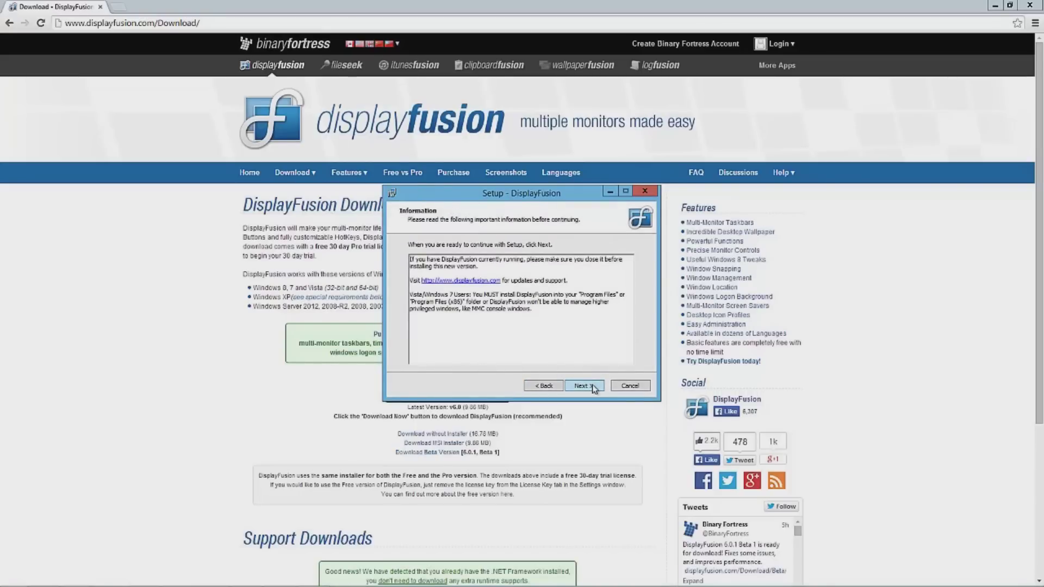
Keep the default install location and Start Menu folder, dismissing the license option warning
{"action": "left_click", "coordinate": [592, 384]}
{"action": "left_click", "coordinate": [592, 384]}
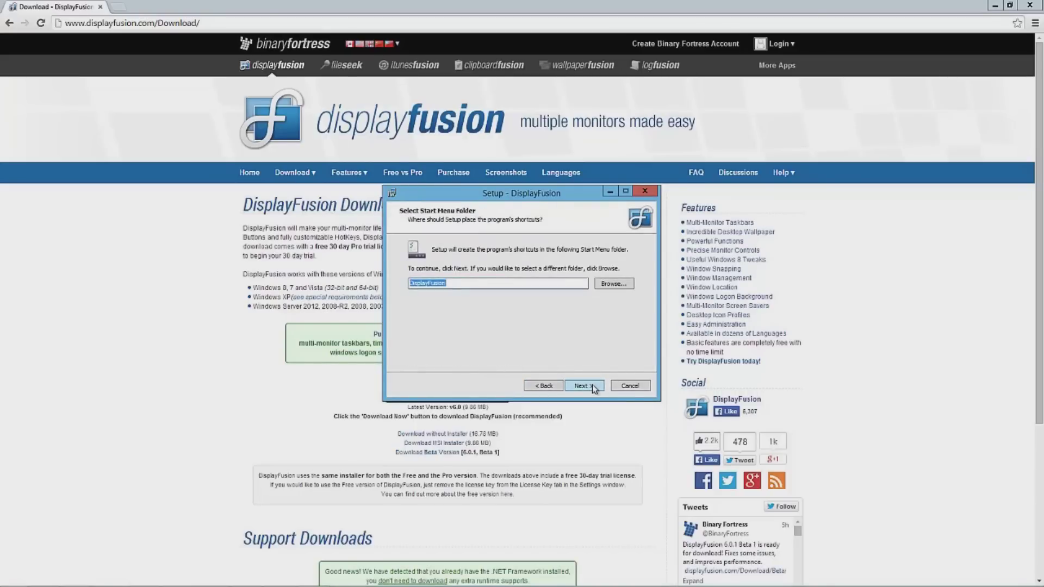
{"action": "left_click", "coordinate": [591, 383]}
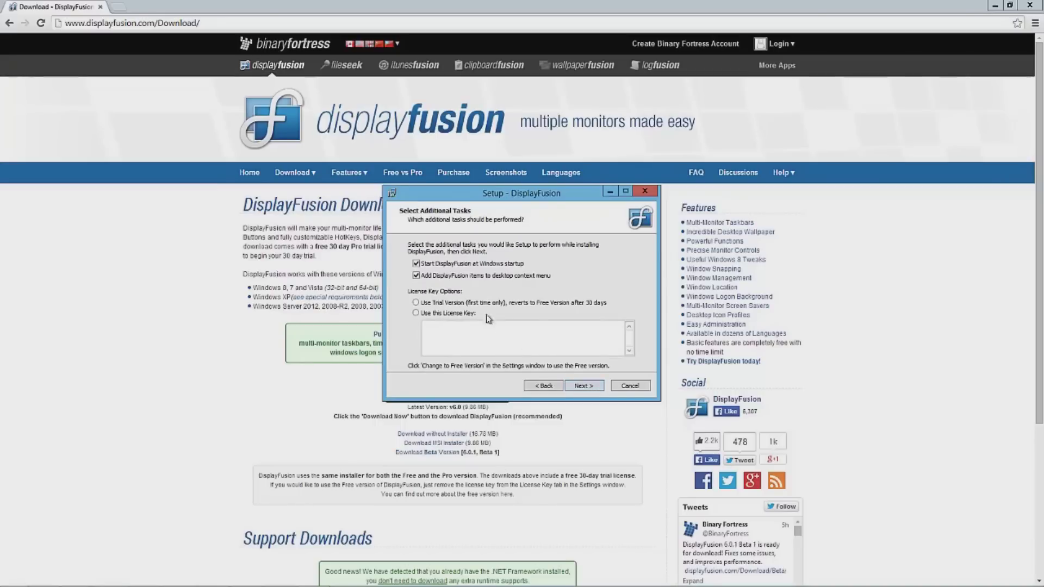
{"action": "left_click", "coordinate": [583, 387]}
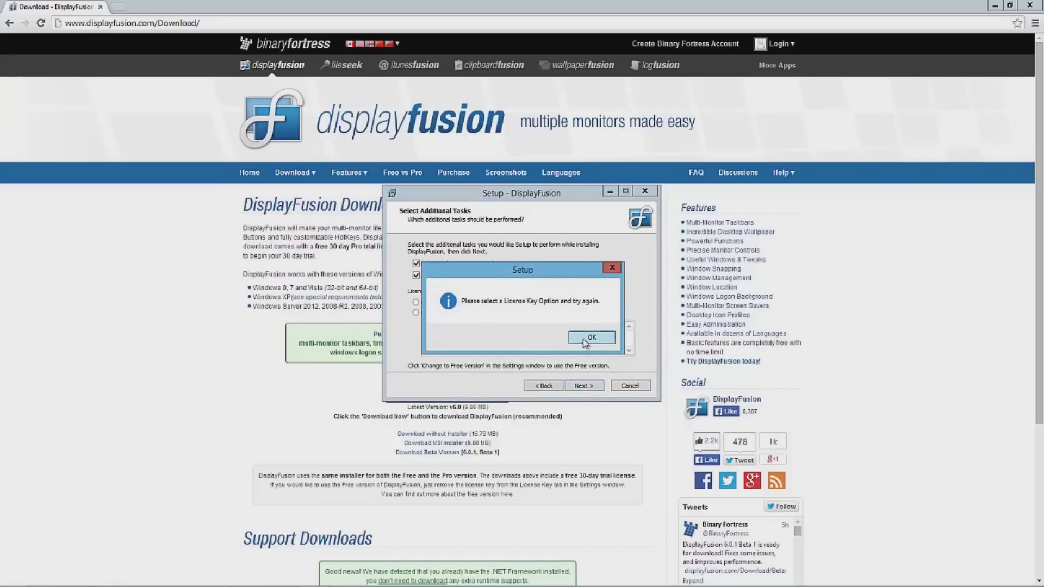
{"action": "left_click", "coordinate": [585, 341]}
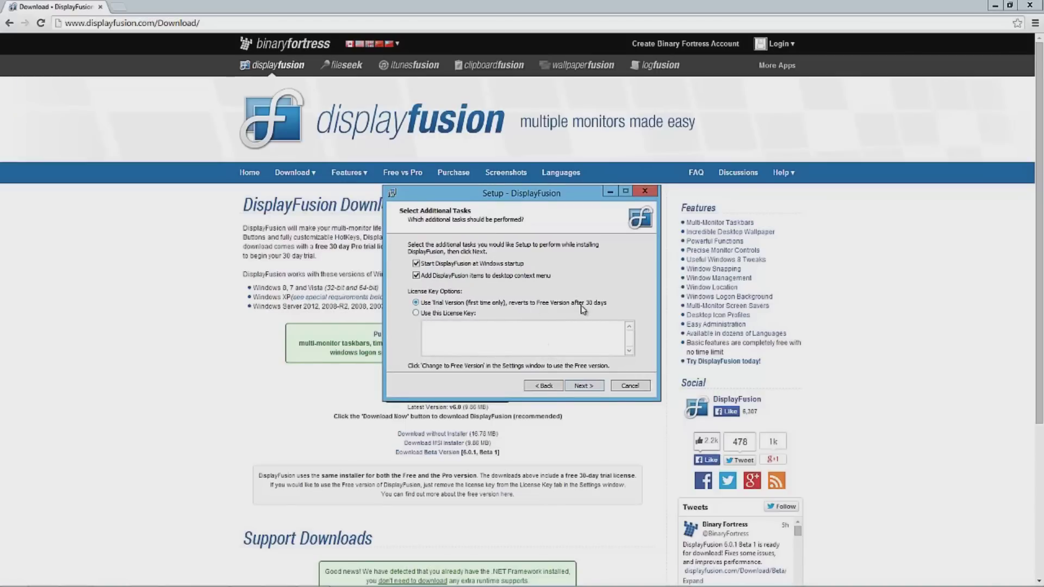
Choose 'Use Trial Version', keep 'Create a desktop icon', and install DisplayFusion
{"action": "left_click", "coordinate": [588, 387]}
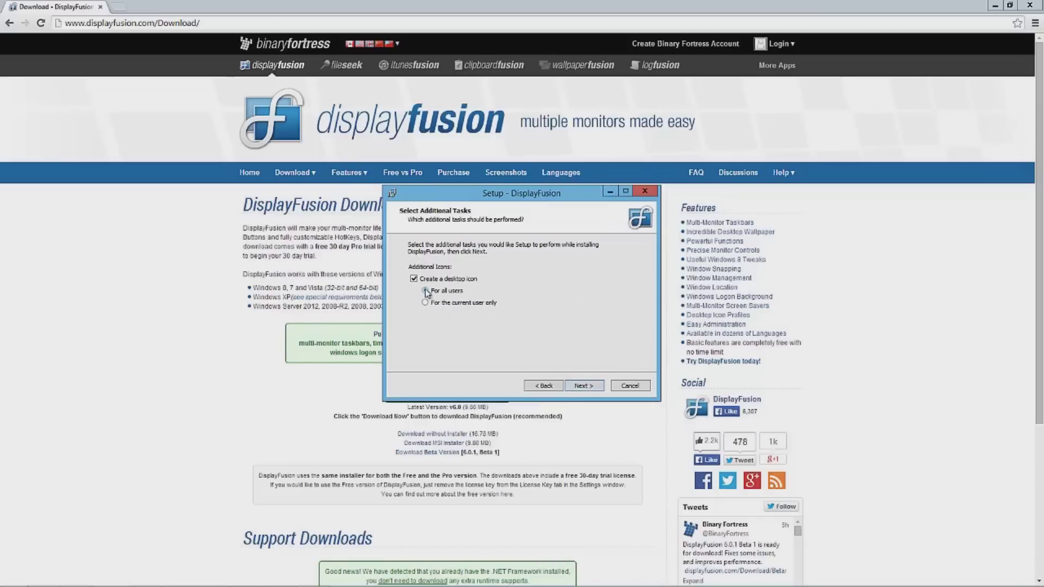
{"action": "left_click", "coordinate": [586, 387]}
{"action": "left_click", "coordinate": [586, 387]}
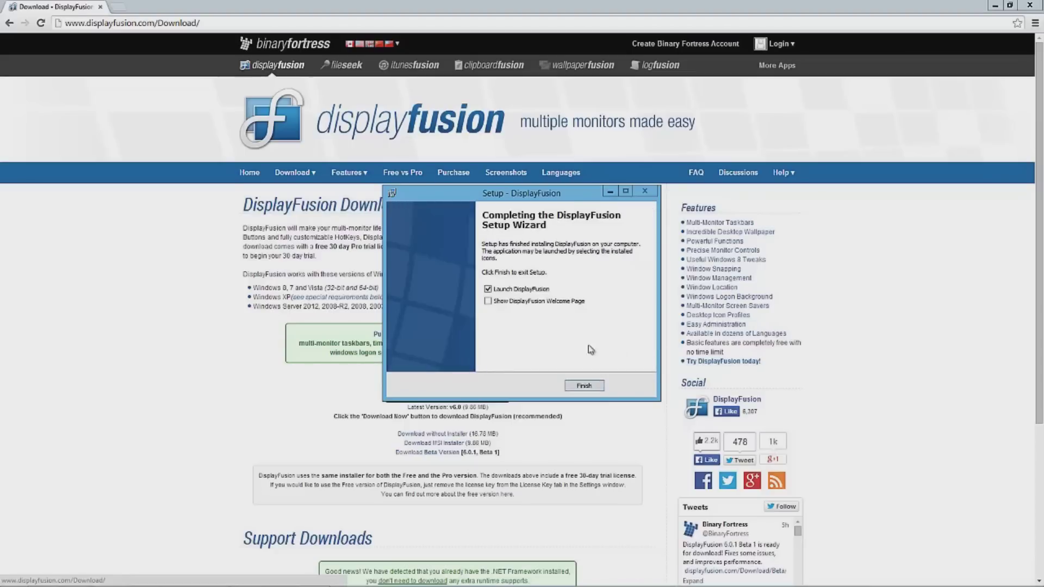
Finish setup with Launch DisplayFusion checked, check the tray icons, and minimize Chrome
{"action": "left_click", "coordinate": [584, 386]}
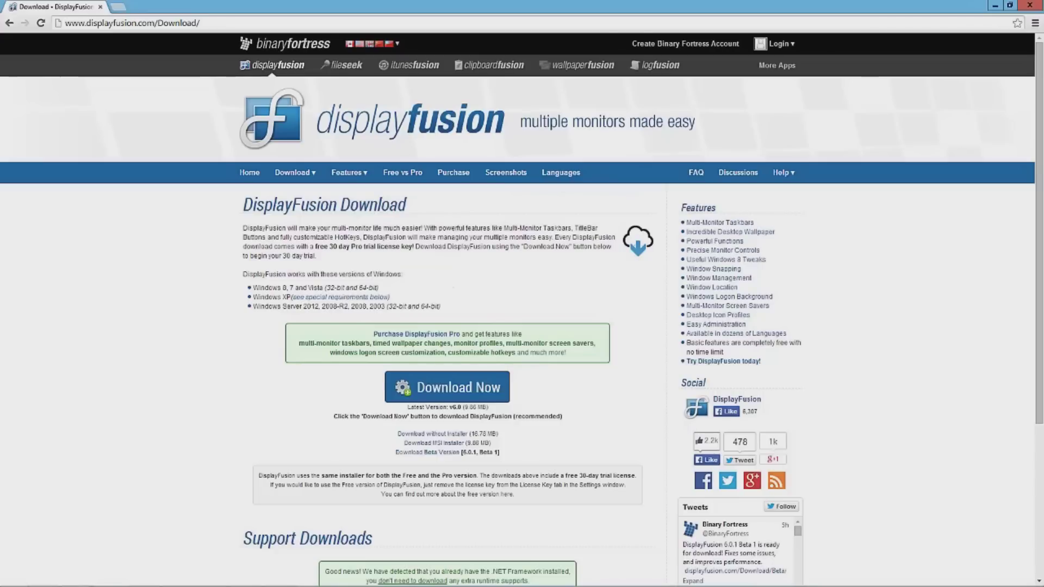
{"action": "mouse_move", "coordinate": [929, 584]}
{"action": "left_click", "coordinate": [949, 577]}
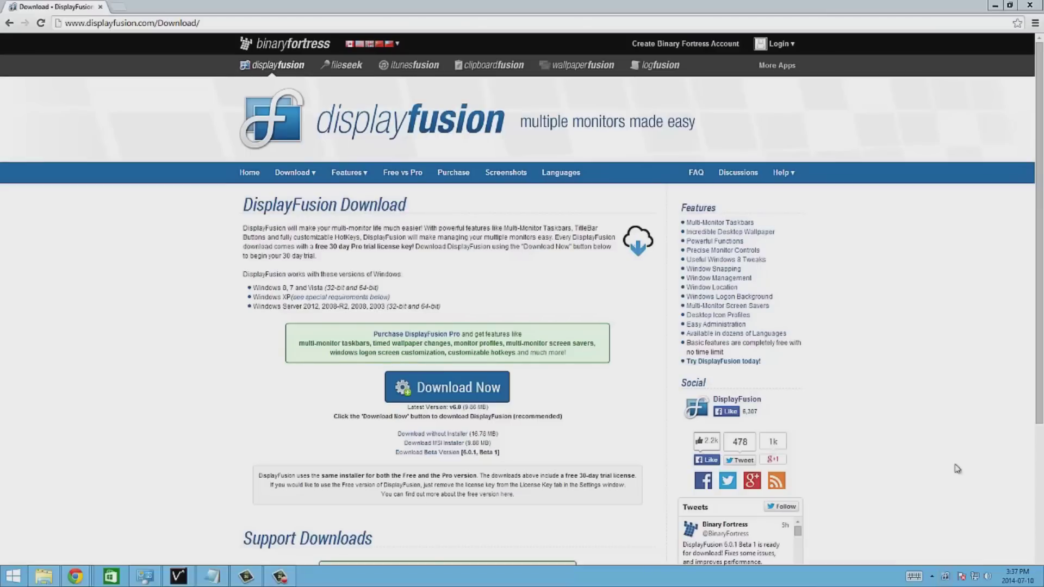
{"action": "left_click", "coordinate": [995, 7]}
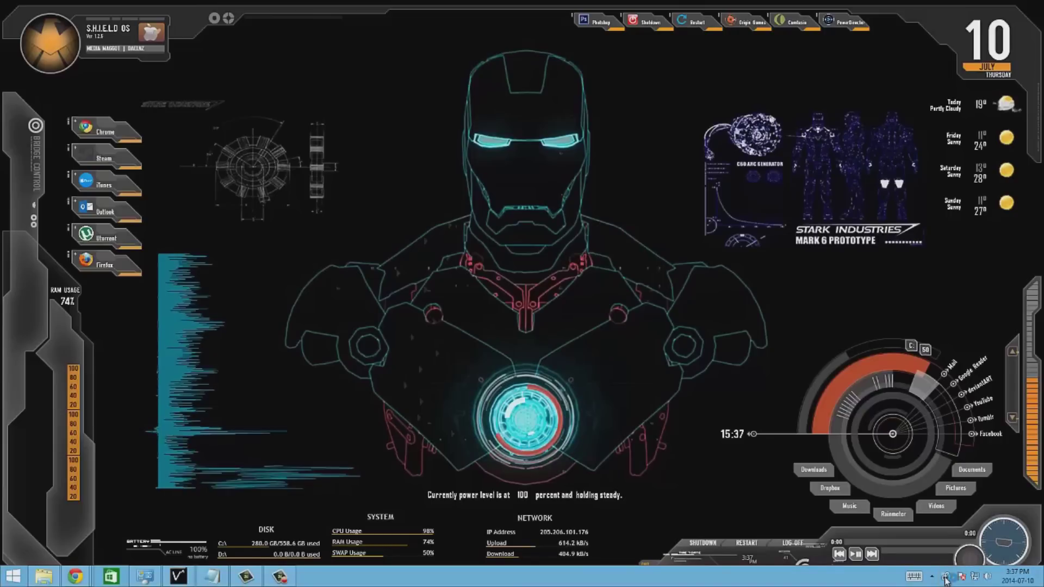
Launch DisplayFusion from its tray icon, bringing up the Welcome wizard
{"action": "double_click", "coordinate": [946, 578]}
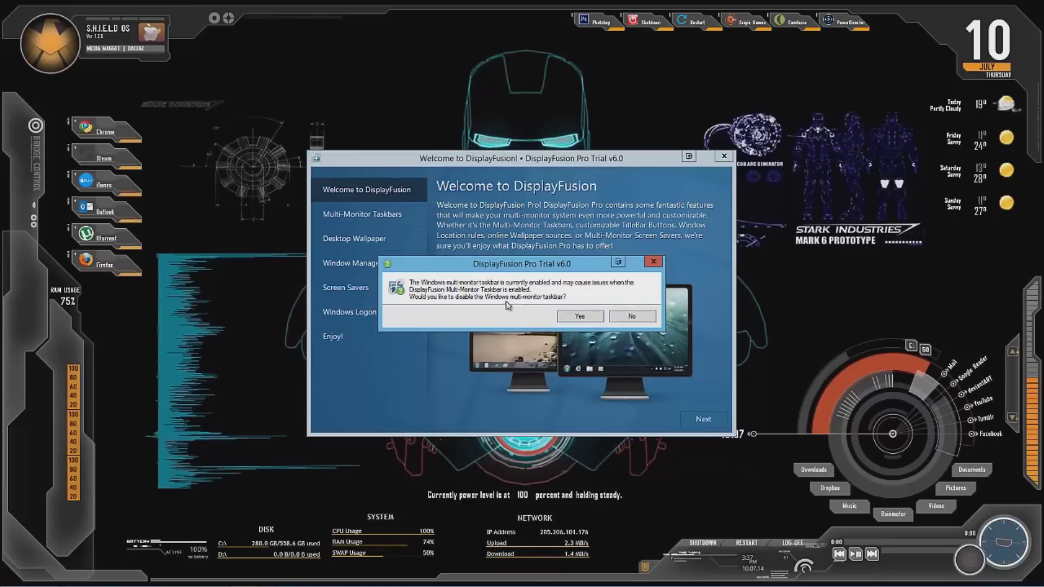
Disable the Windows multi-monitor taskbar and step through every Welcome tour page to Done
{"action": "left_click", "coordinate": [578, 317]}
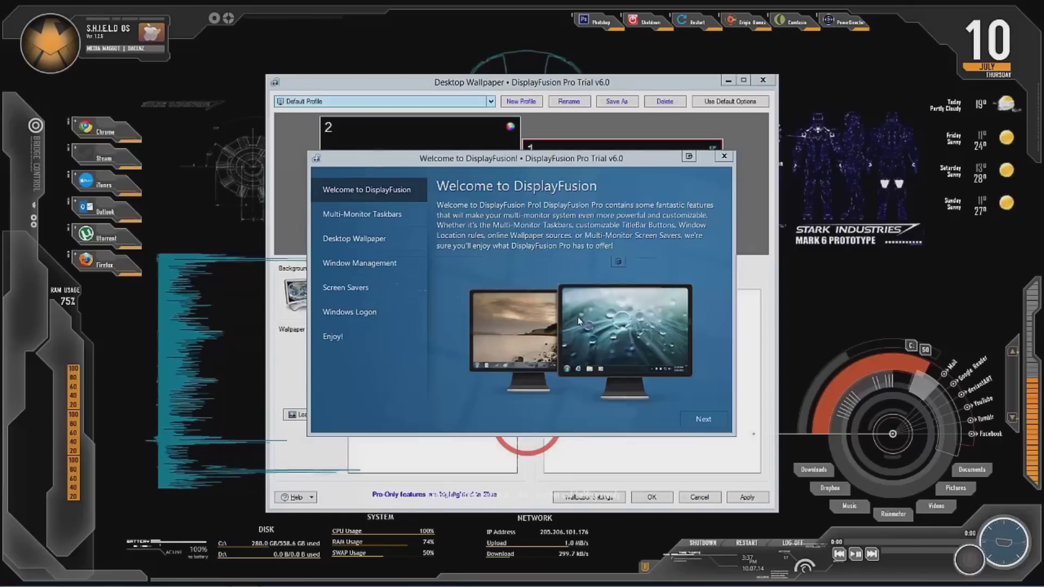
{"action": "left_click", "coordinate": [704, 421]}
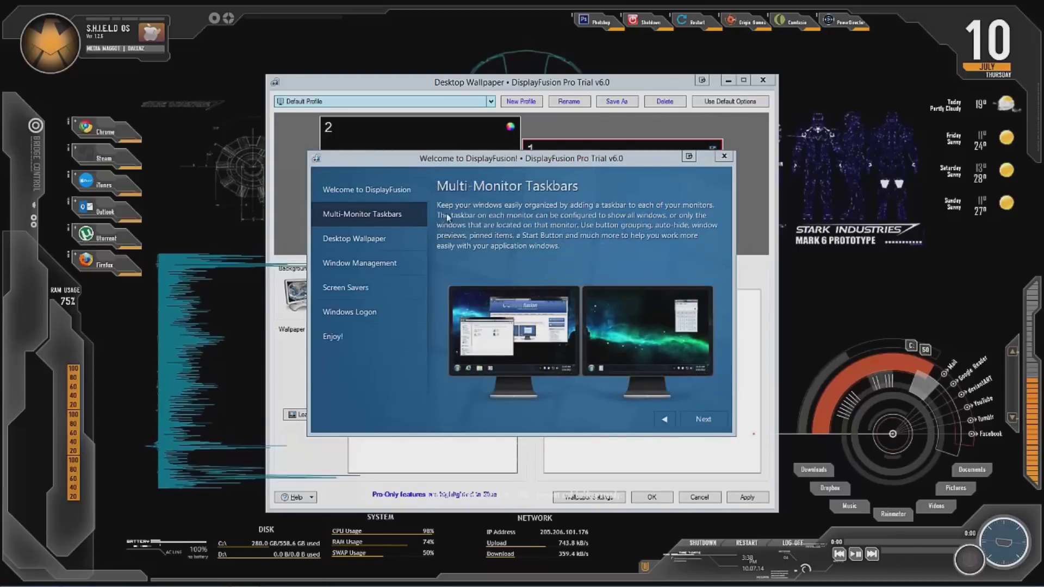
{"action": "left_click", "coordinate": [703, 422]}
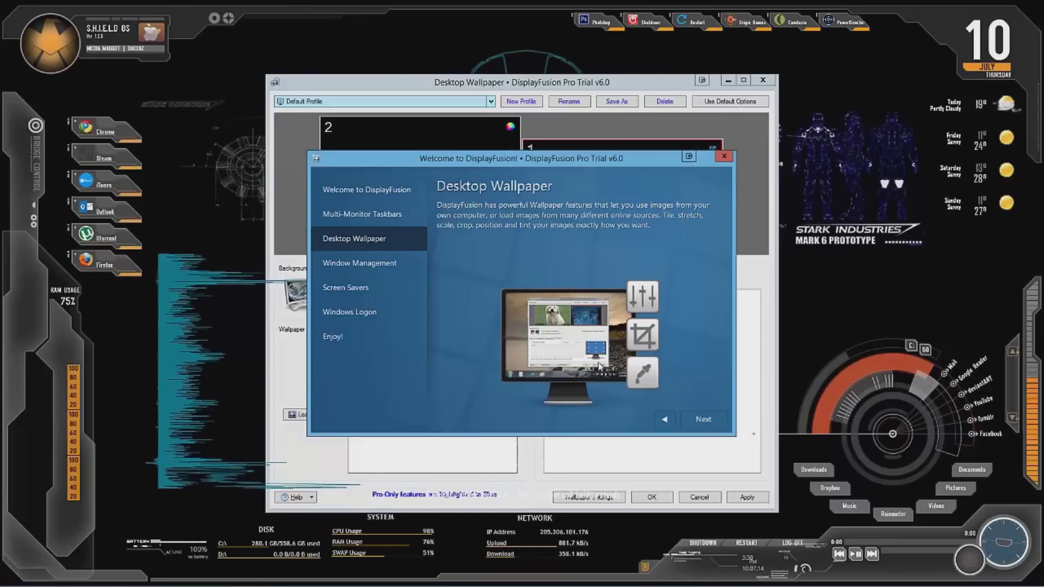
{"action": "left_click", "coordinate": [708, 424]}
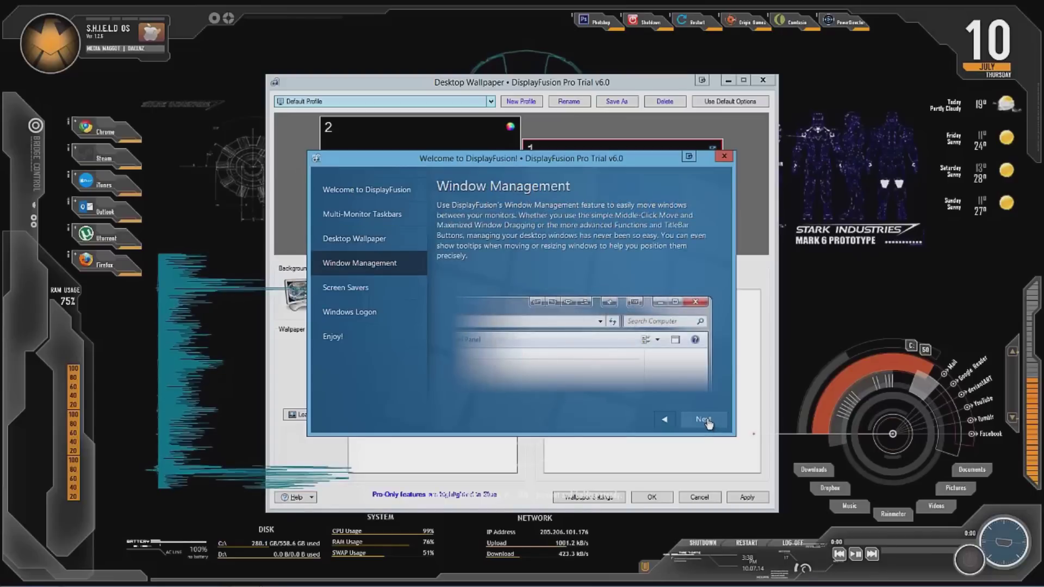
{"action": "left_click", "coordinate": [708, 424]}
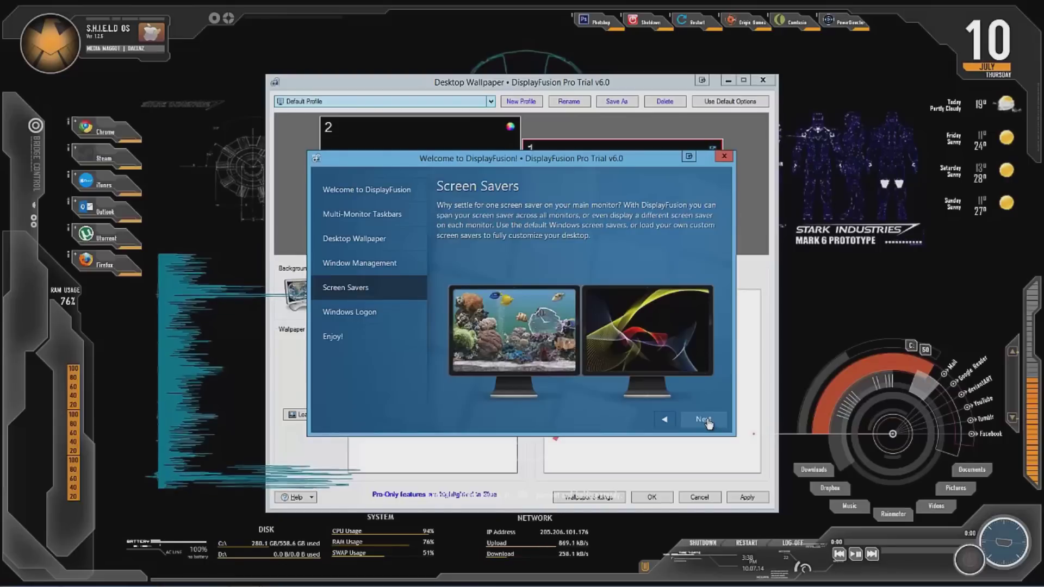
{"action": "left_click", "coordinate": [709, 424]}
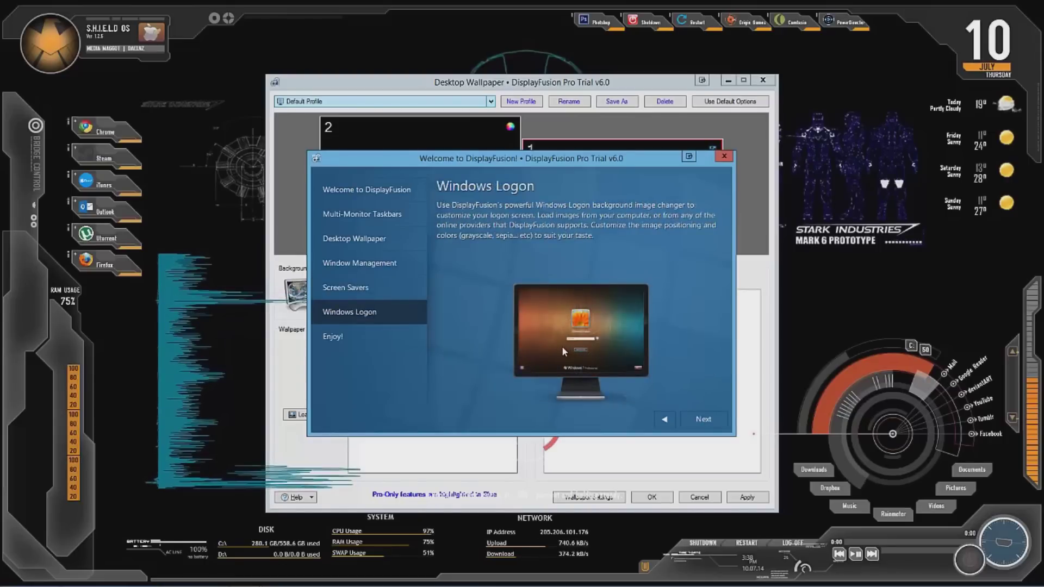
{"action": "left_click", "coordinate": [690, 420]}
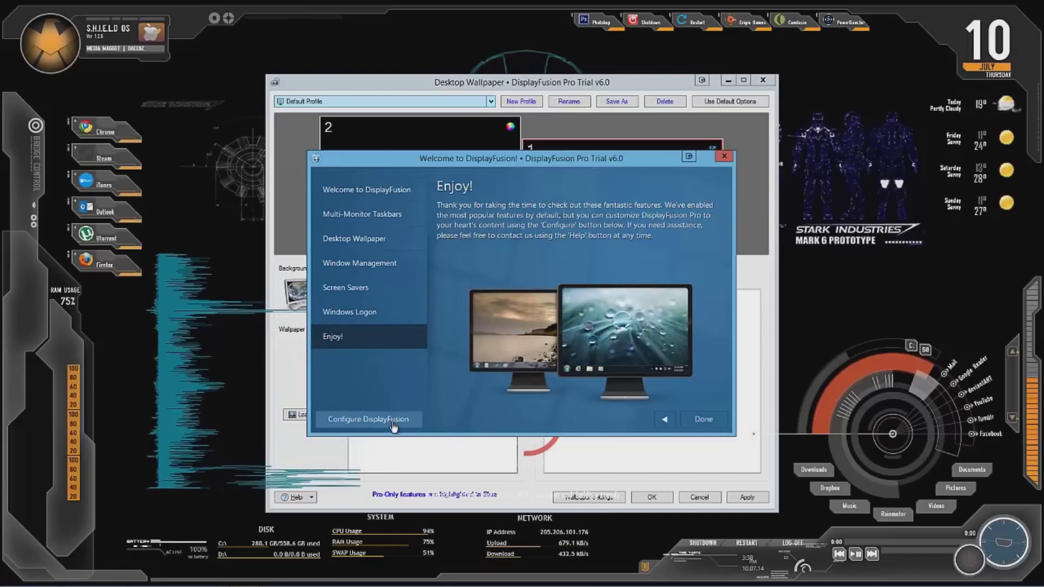
{"action": "left_click", "coordinate": [702, 418]}
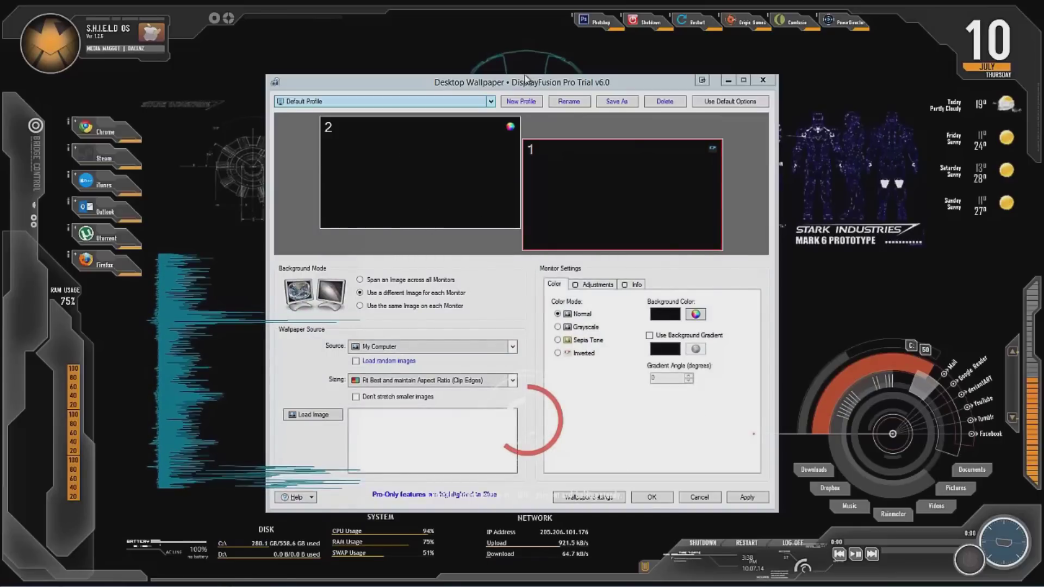
Load the 2013-06 black-and-white night city photo as monitor 1's wallpaper
{"action": "left_click_drag", "start_coordinate": [525, 79], "coordinate": [564, 59]}
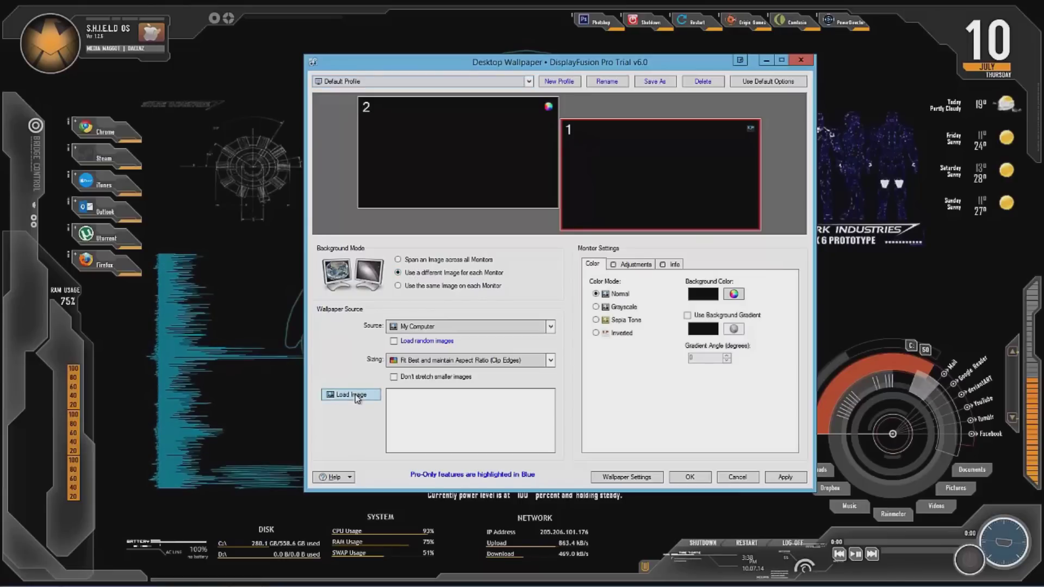
{"action": "left_click", "coordinate": [356, 398]}
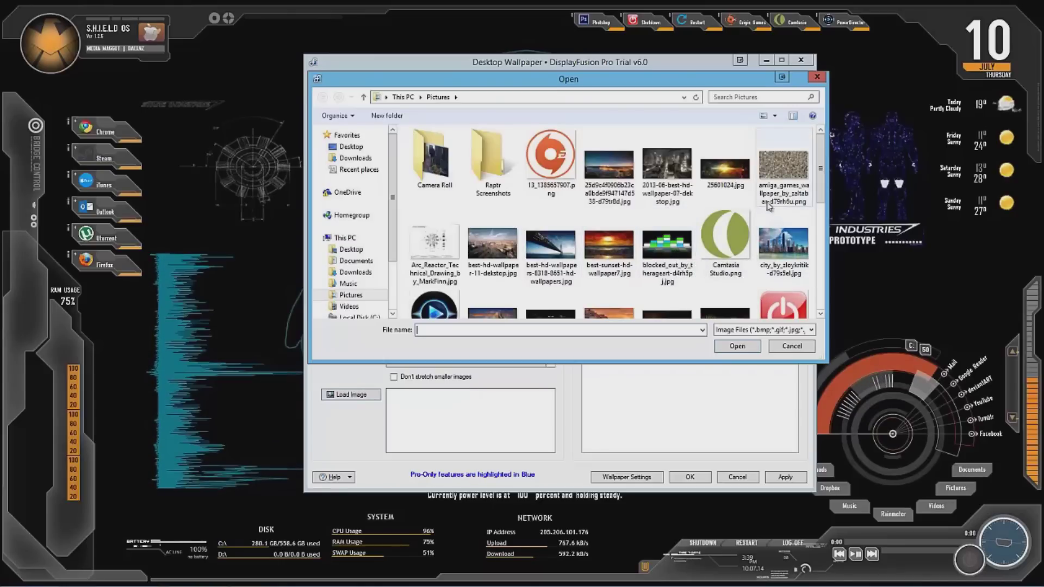
{"action": "left_click", "coordinate": [666, 169]}
{"action": "left_click", "coordinate": [746, 348]}
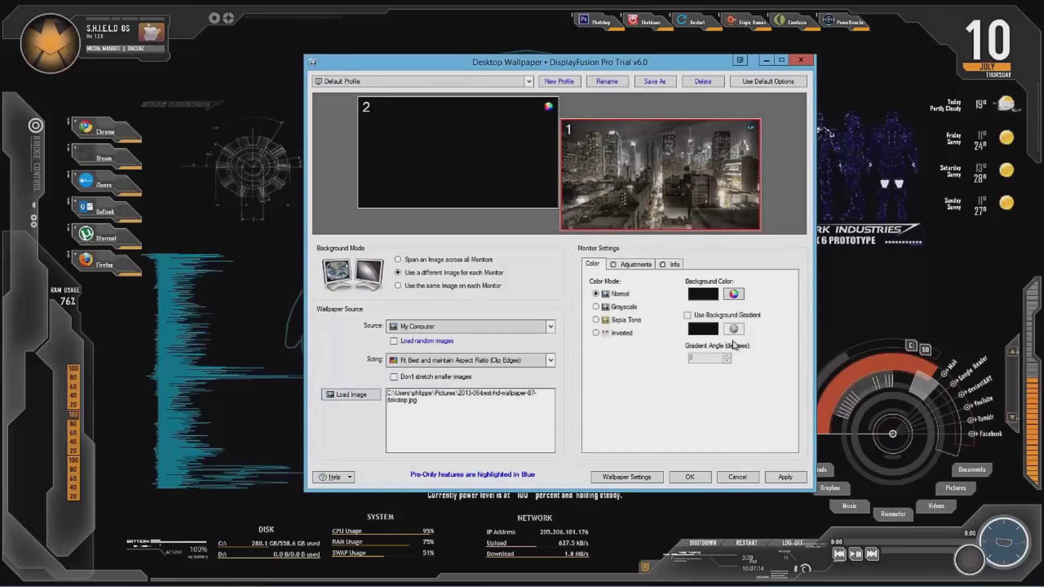
Select monitor 2, set its Source to My Computer, and load finish2.jpg
{"action": "left_click", "coordinate": [504, 180]}
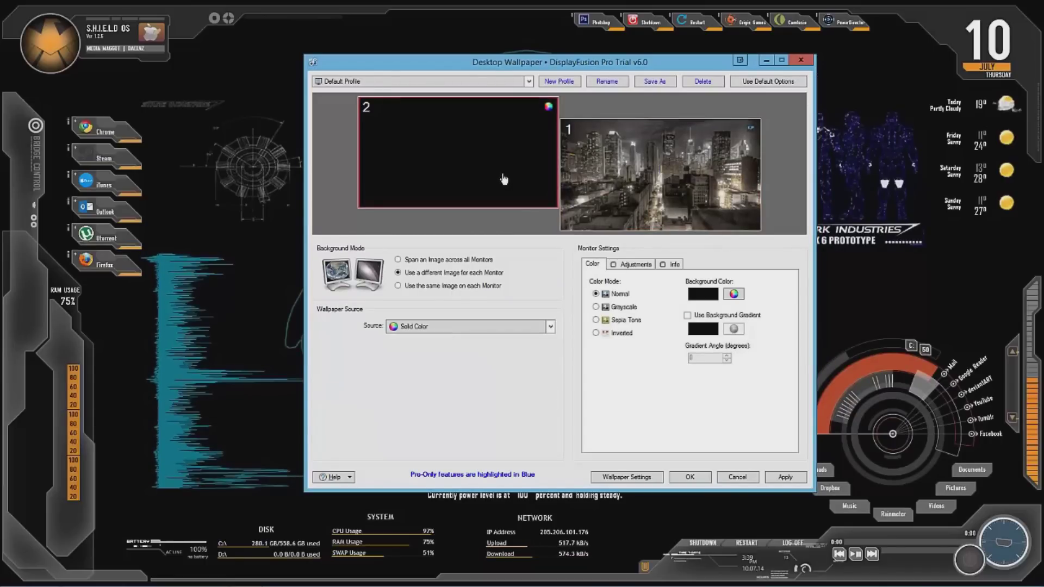
{"action": "left_click", "coordinate": [463, 331]}
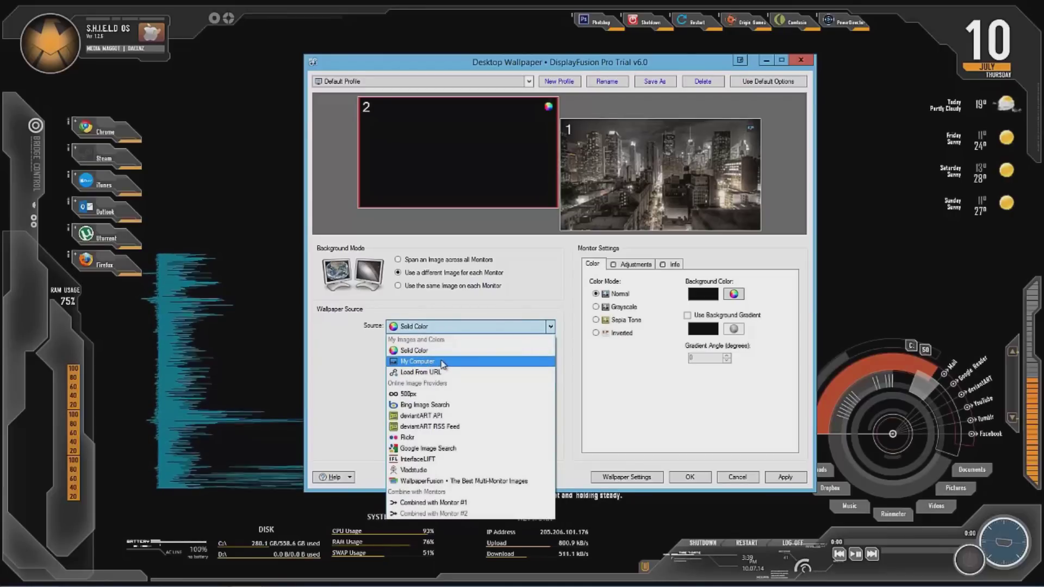
{"action": "left_click", "coordinate": [442, 362]}
{"action": "left_click", "coordinate": [373, 399]}
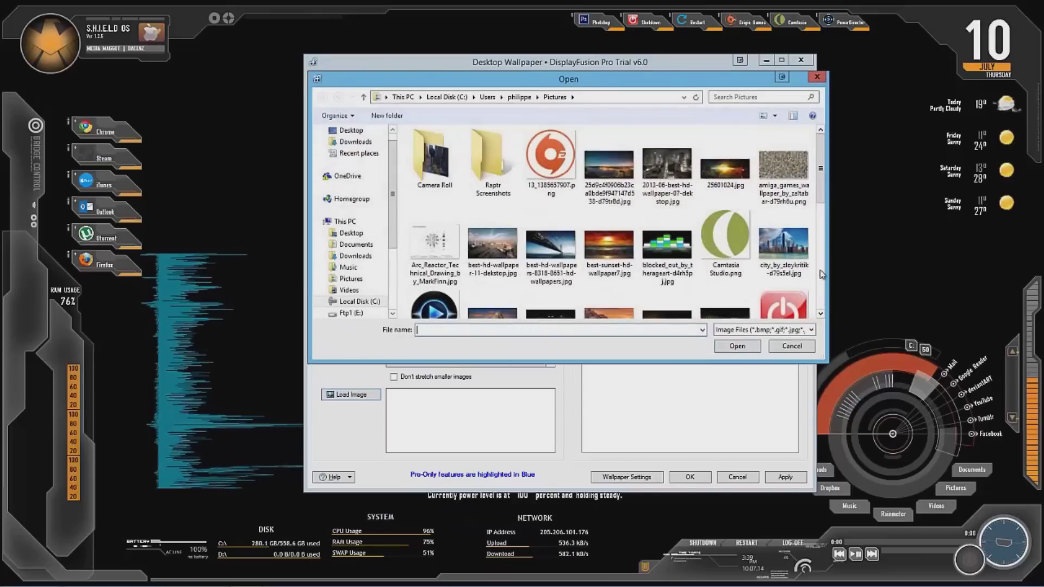
{"action": "left_click", "coordinate": [821, 238]}
{"action": "left_click", "coordinate": [549, 177]}
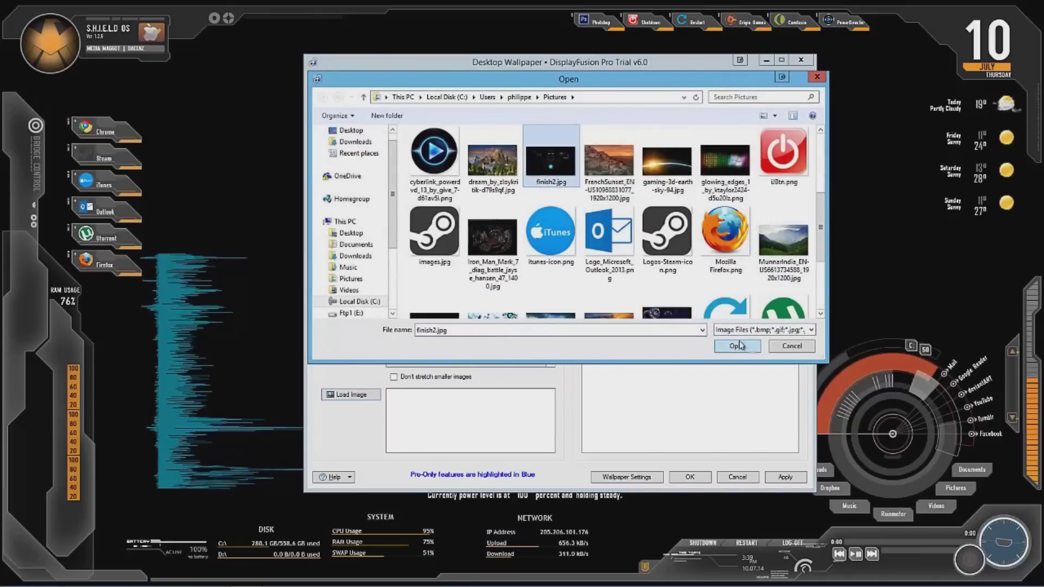
{"action": "left_click", "coordinate": [737, 346]}
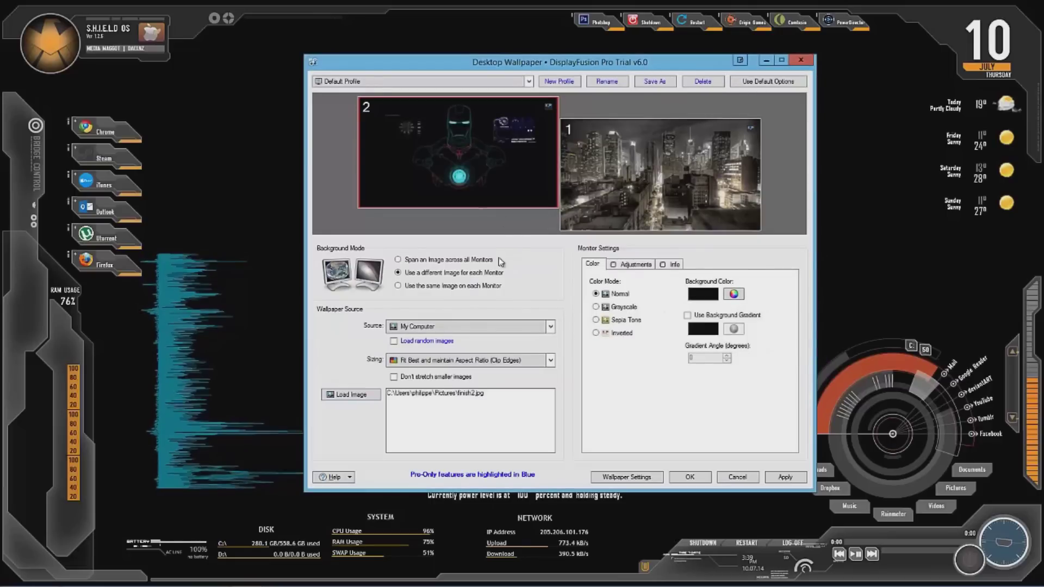
{"action": "left_click", "coordinate": [783, 478]}
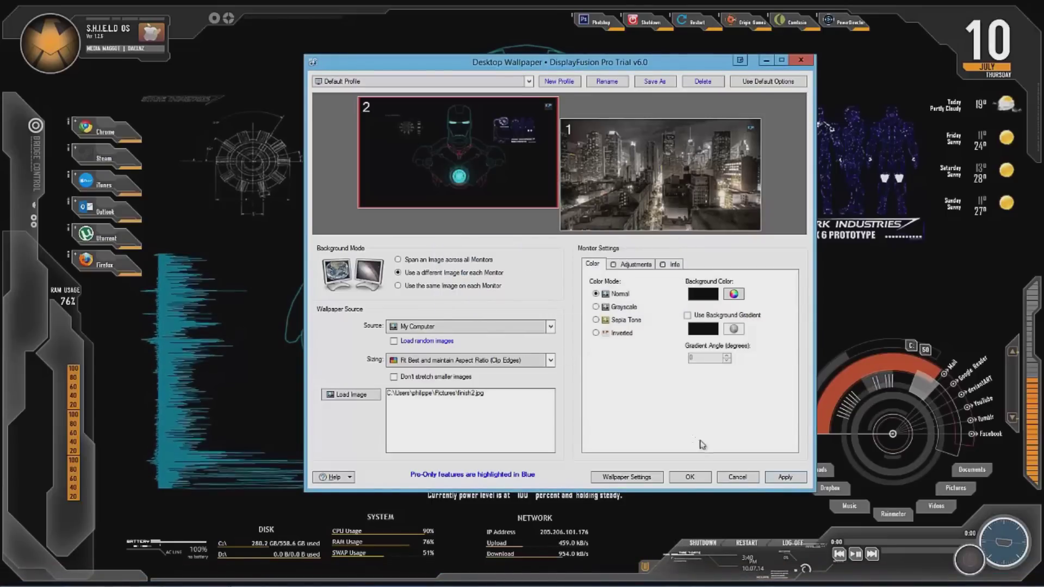
Confirm the Desktop Wallpaper window with OK and let the settings apply
{"action": "left_click", "coordinate": [690, 478]}
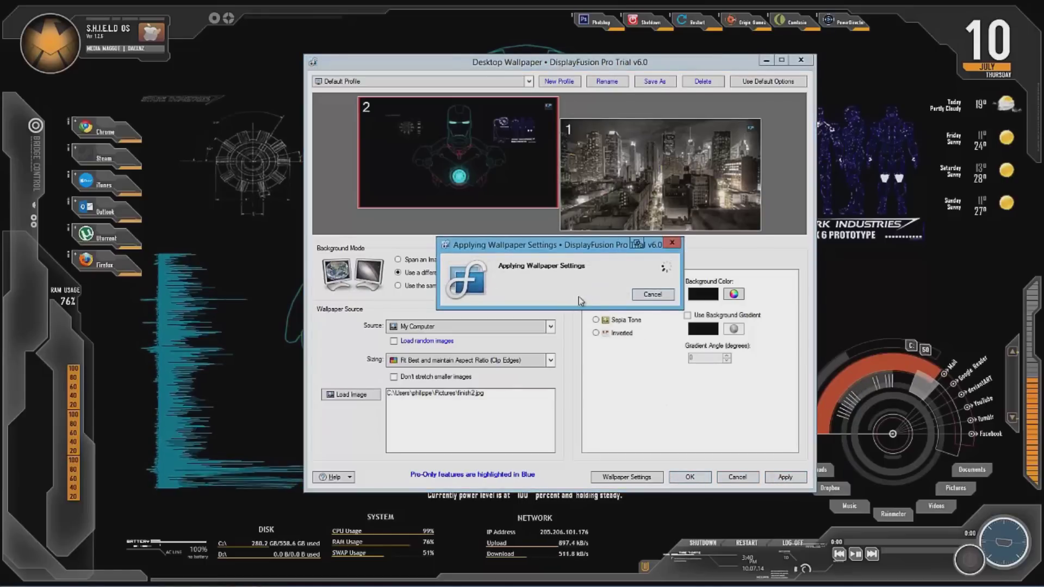